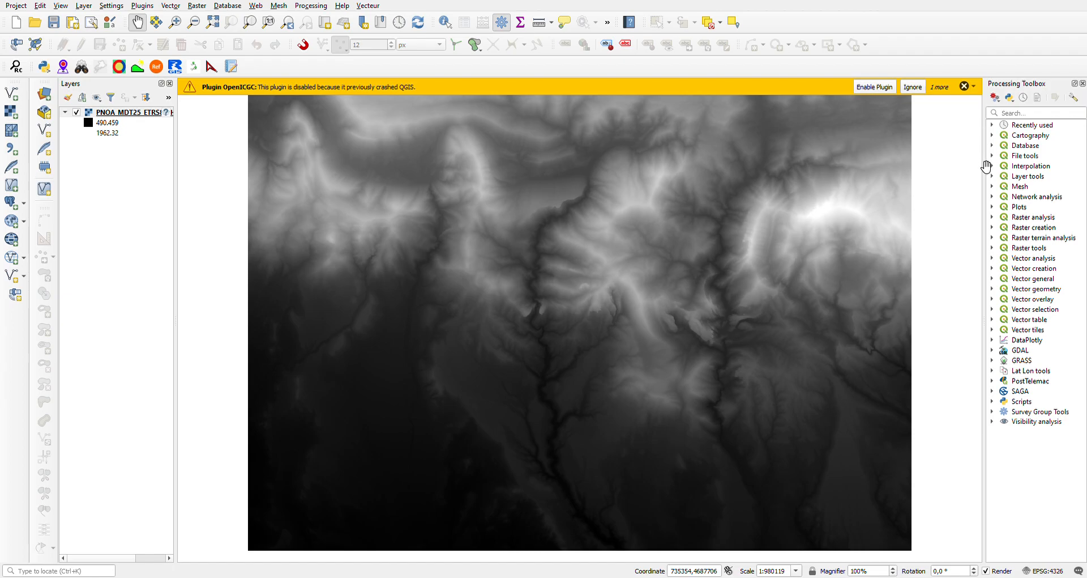
Step: Find the SAGA Fill sinks (wang & liu) algorithm by searching "fill" and run it on the PNOA_MDT25 elevation raster
drag(990, 174, 794, 164)
click(867, 117)
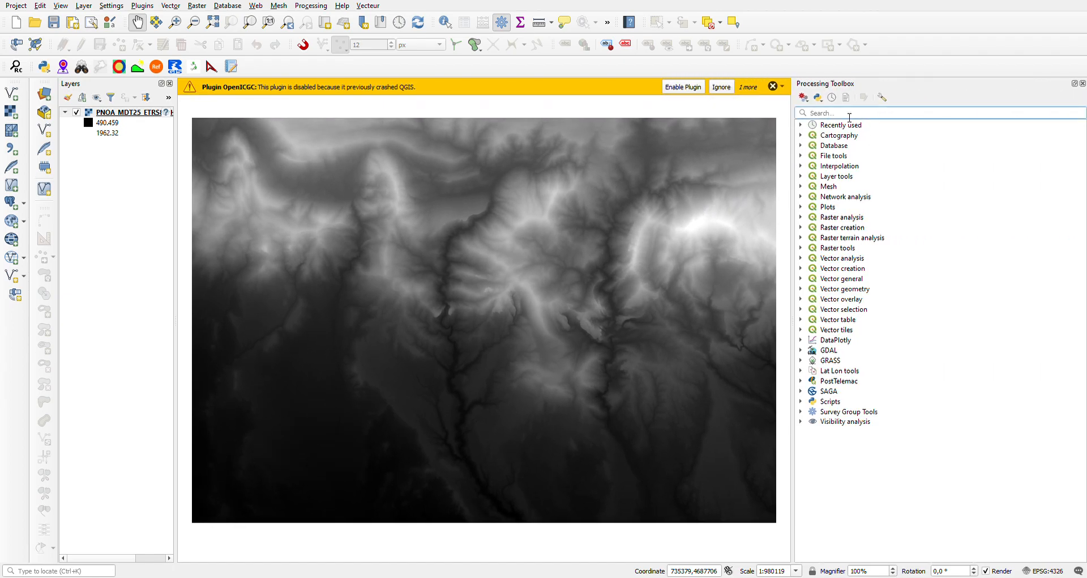
text(fill)
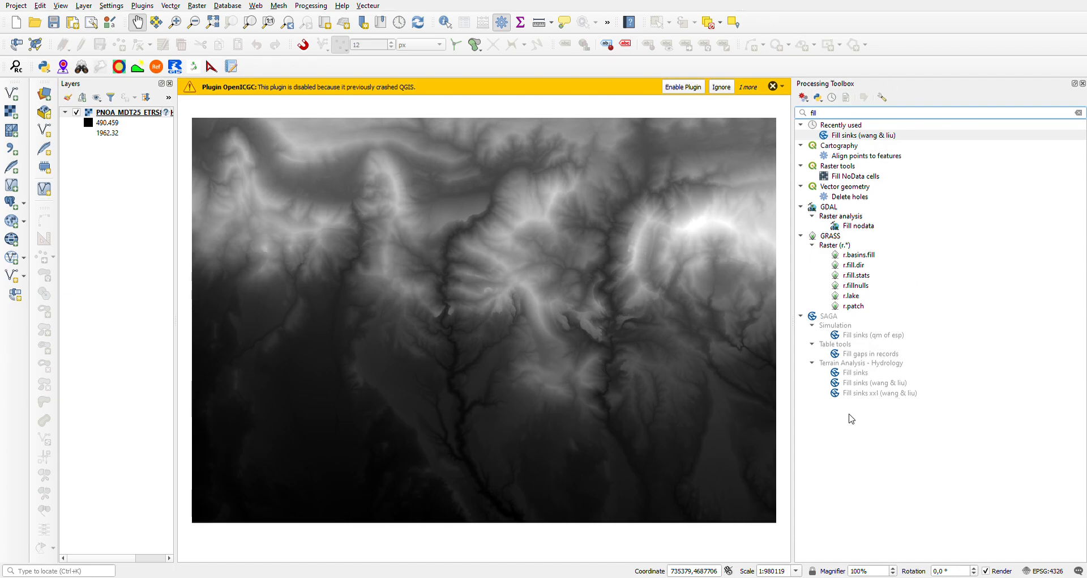
click(863, 383)
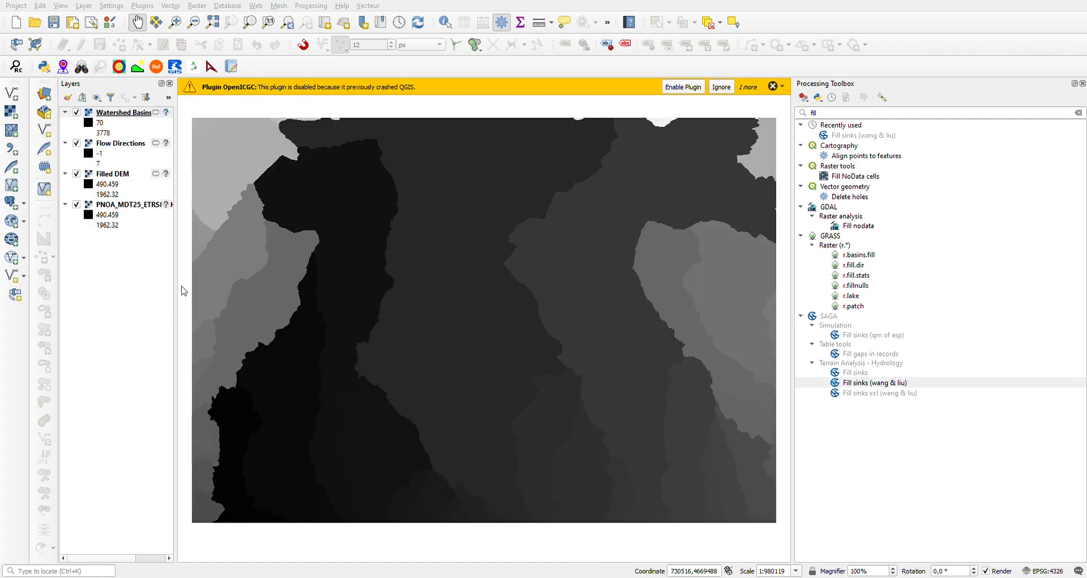
click(830, 156)
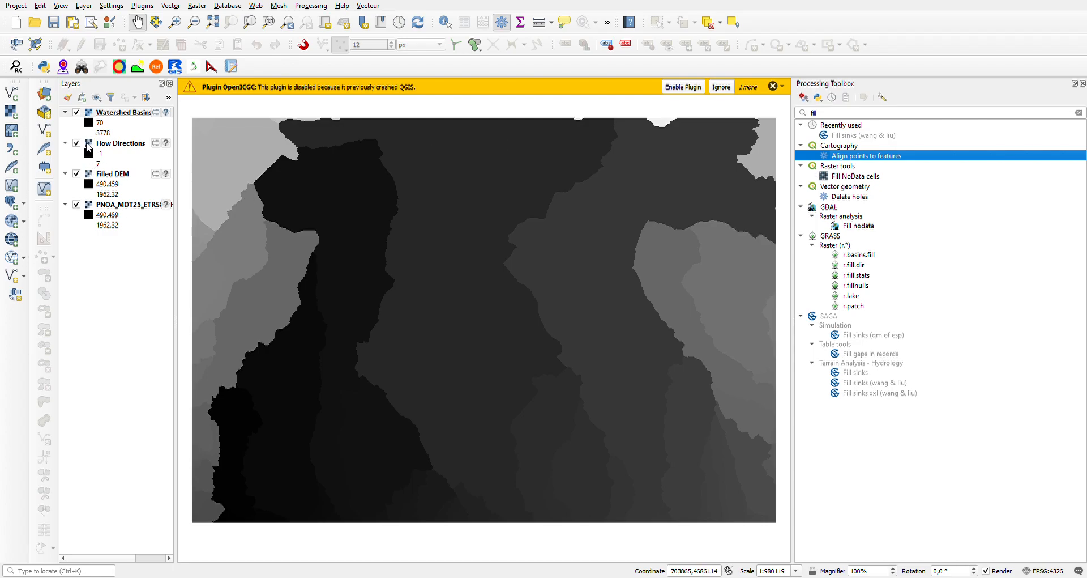
Step: Inspect the Filled DEM, Flow Directions and Watershed Basins outputs by switching their visibility, leaving Flow Directions and Watershed Basins hidden
click(76, 113)
click(76, 143)
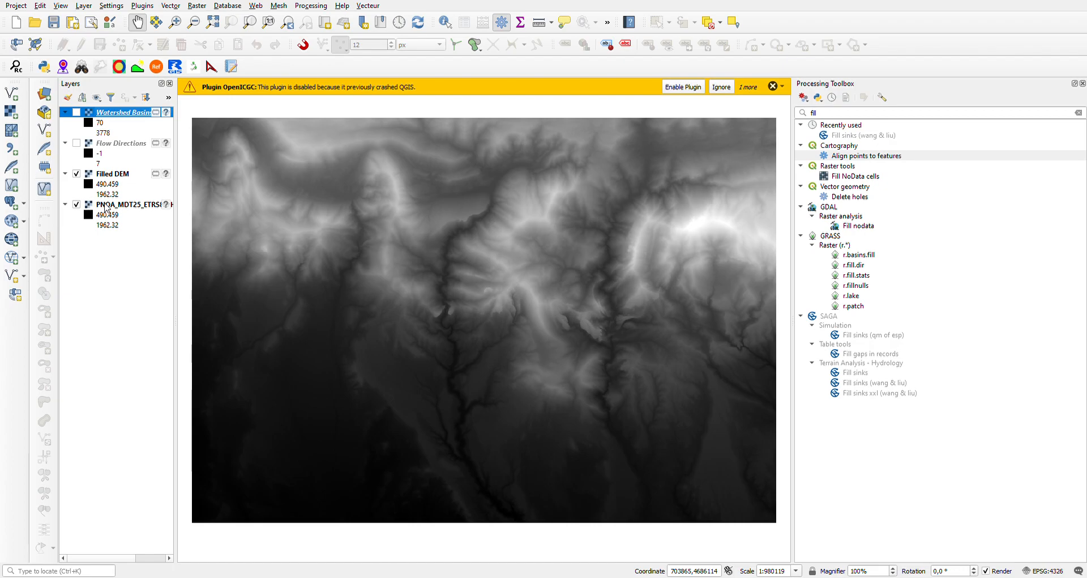
click(77, 174)
click(77, 174)
click(77, 143)
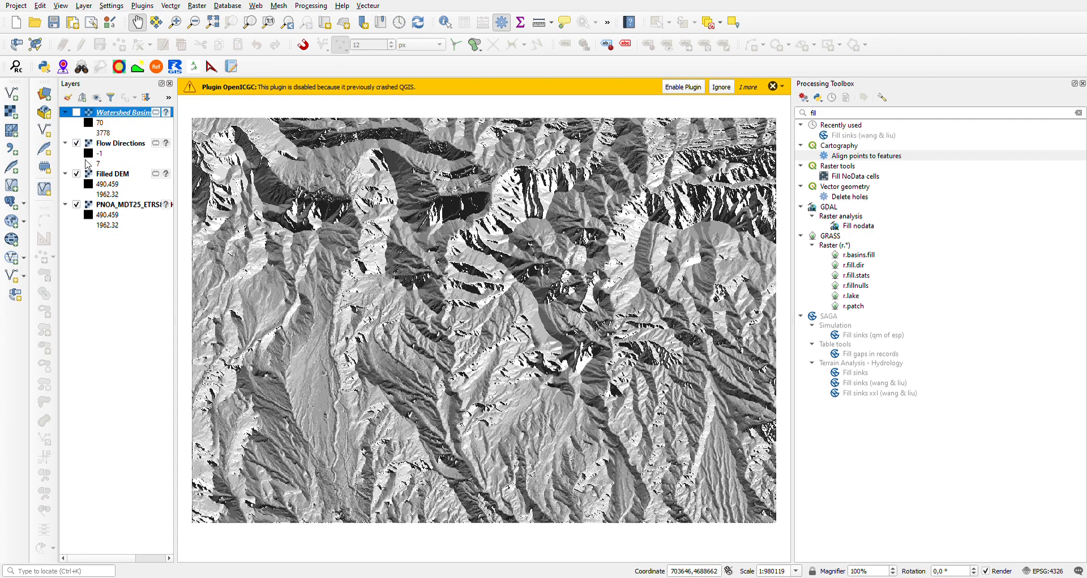
click(76, 143)
click(76, 112)
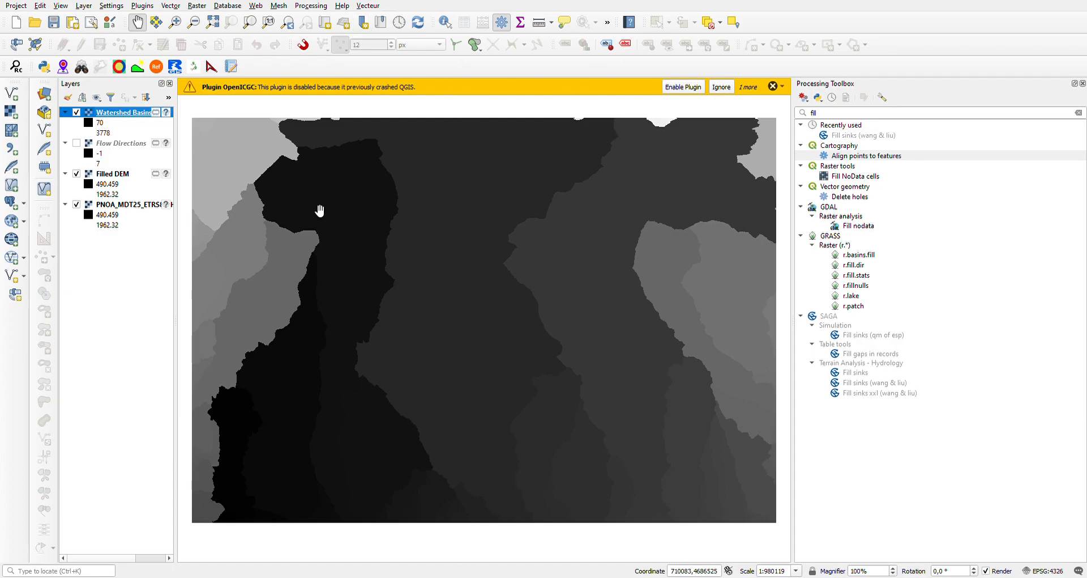
click(77, 112)
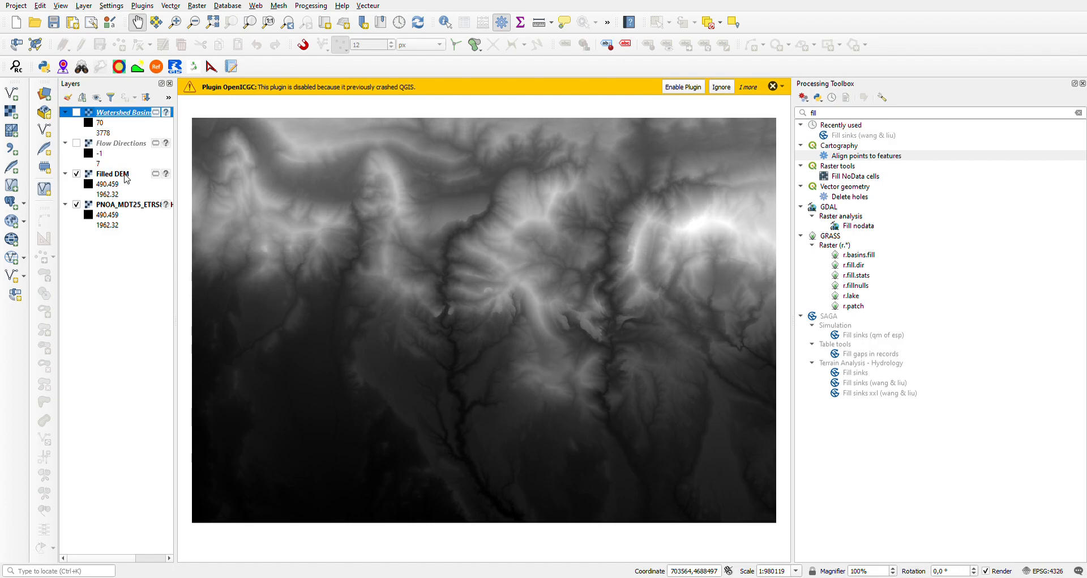
Step: Clear the algorithm search and run Flow accumulation (qm of esp) on the Filled DEM layer
click(110, 176)
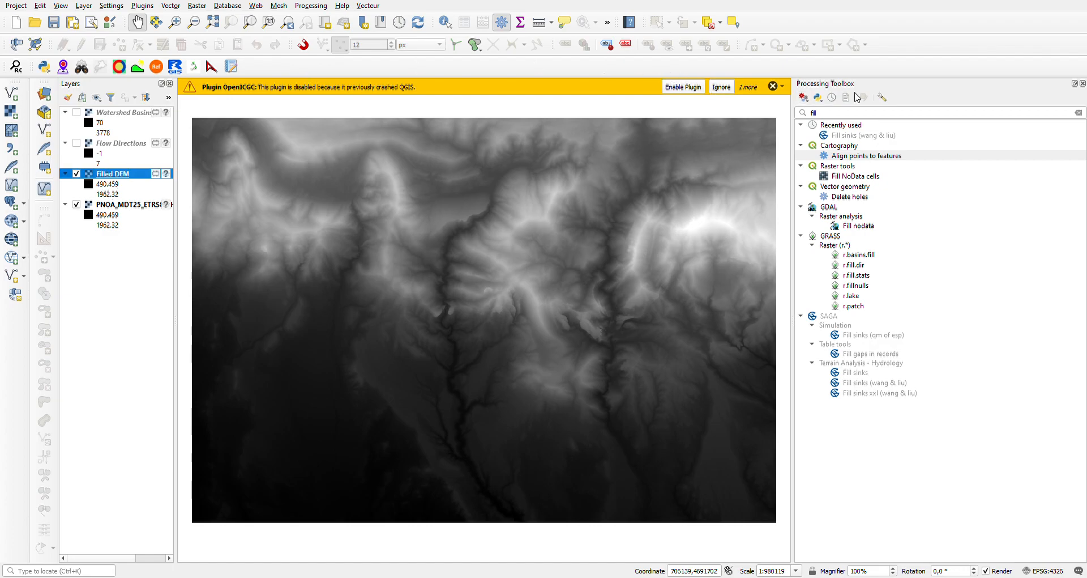
click(827, 116)
key(BackSpace)
key(BackSpace)
key(BackSpace)
key(BackSpace)
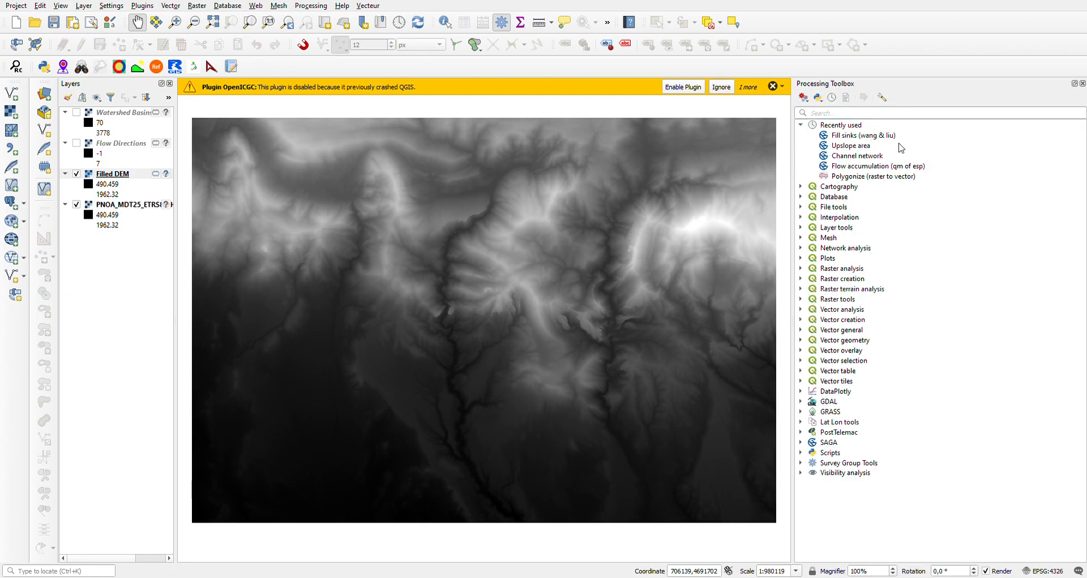
click(852, 168)
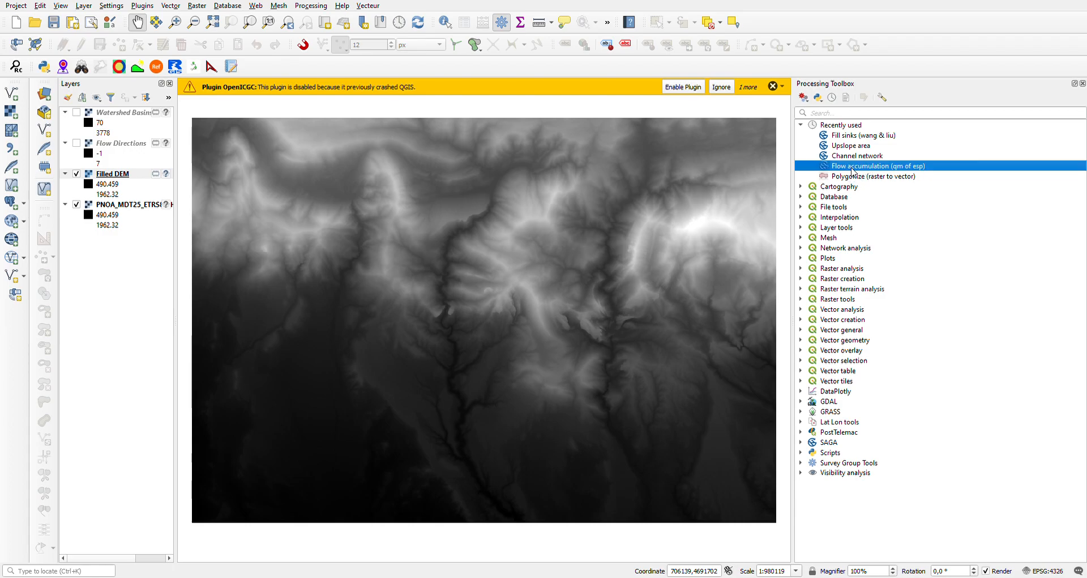
double_click(853, 169)
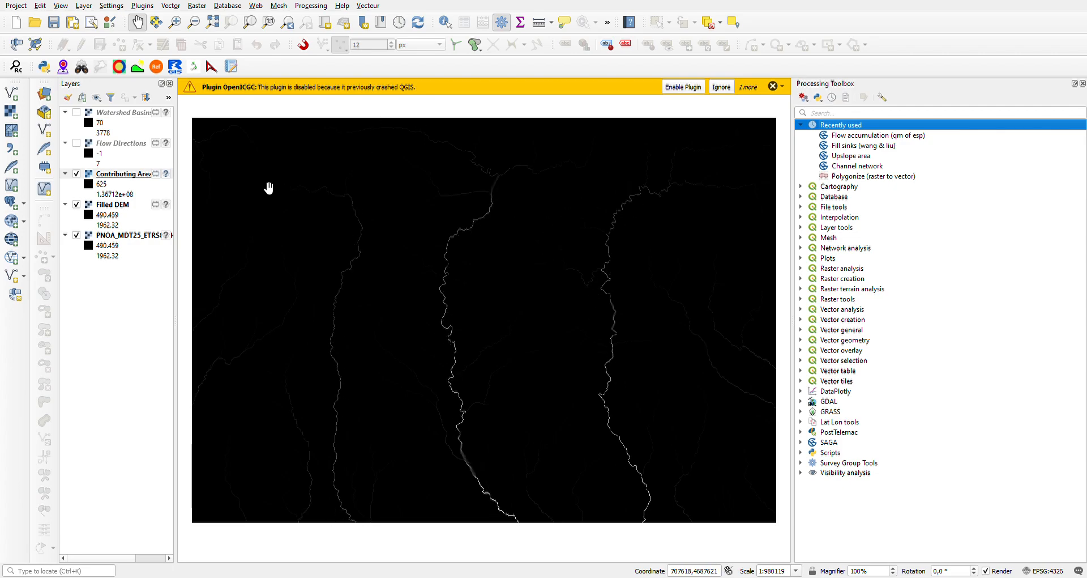
Step: Restyle the Contributing Area raster with a white-to-dark-blue colour ramp in nine classes
click(104, 177)
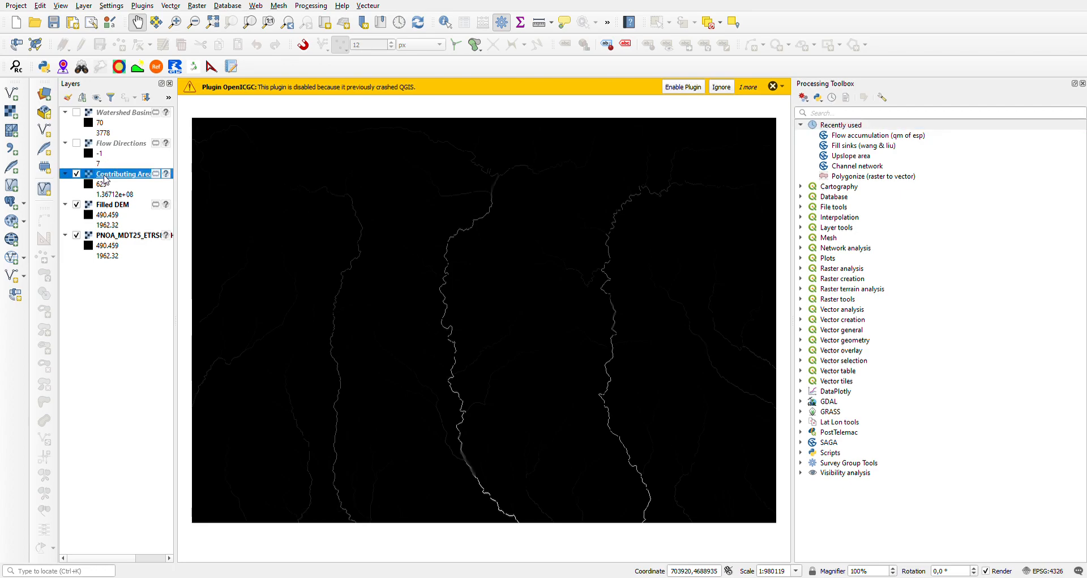
click(144, 389)
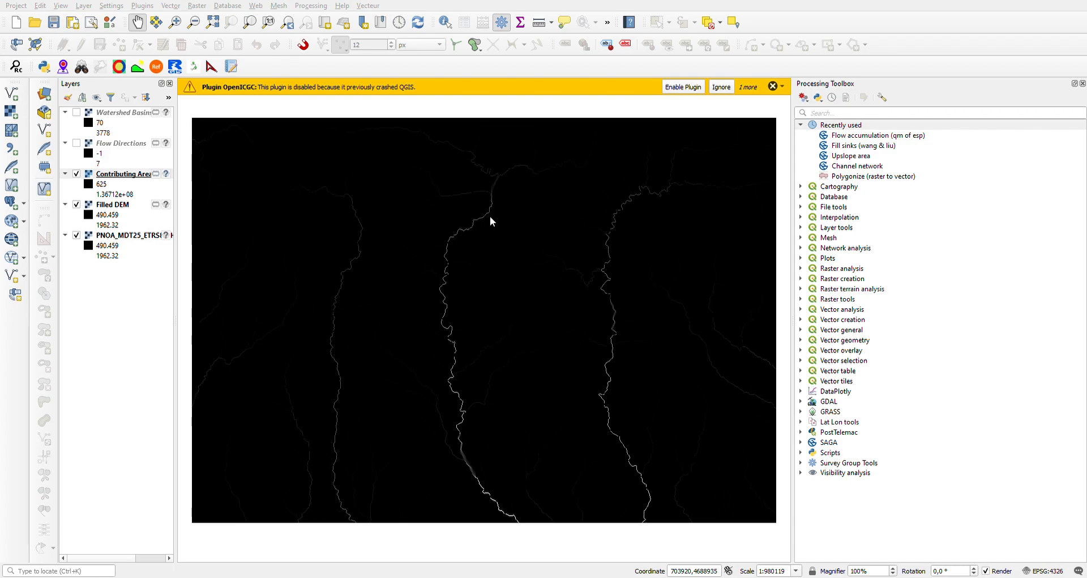
click(658, 494)
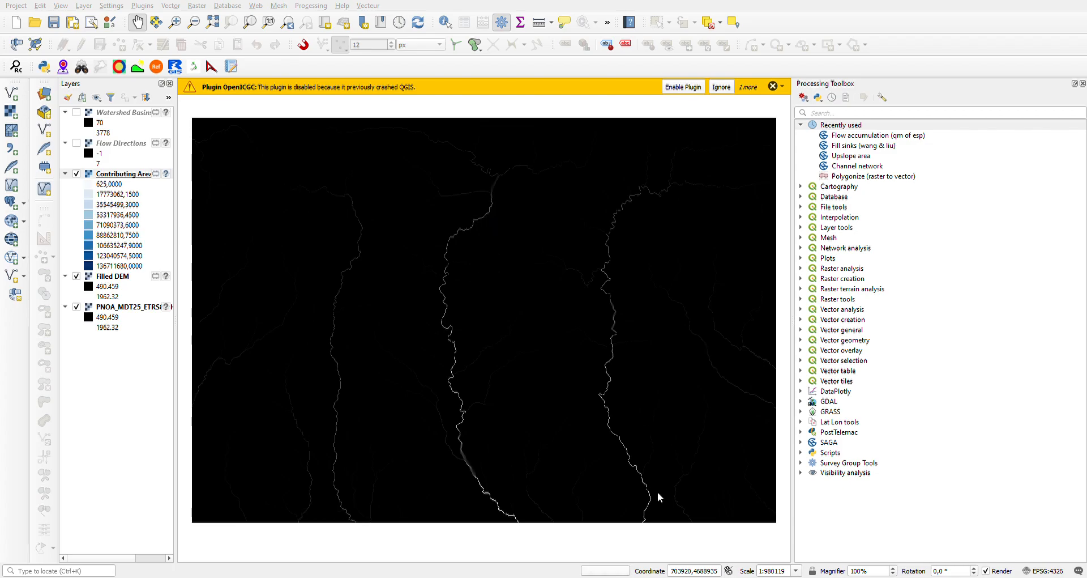
click(558, 490)
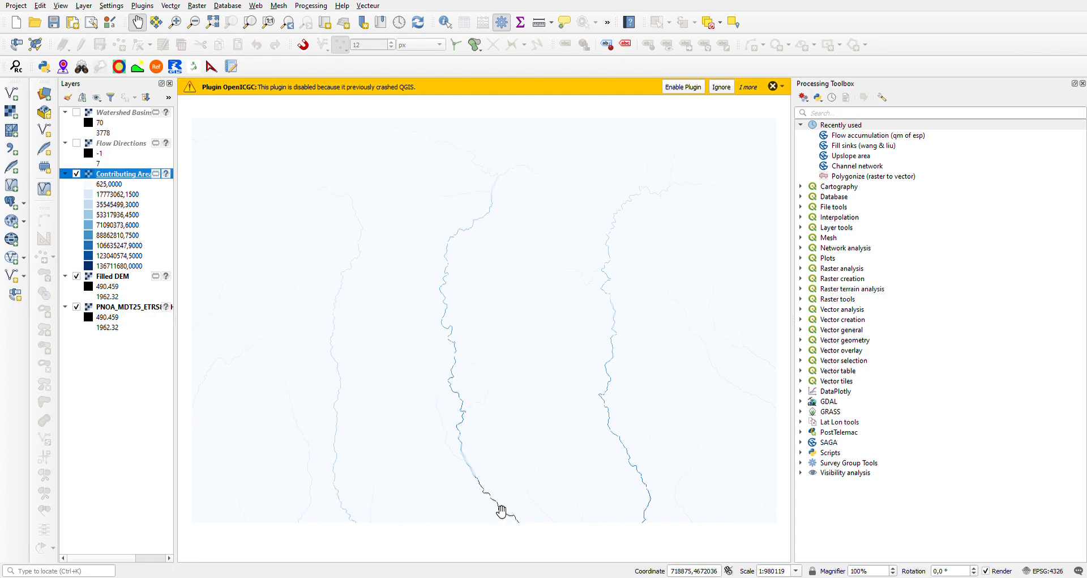
Step: Run the SAGA Channel network algorithm to produce the channel network raster, channel direction raster and channel lines
click(847, 126)
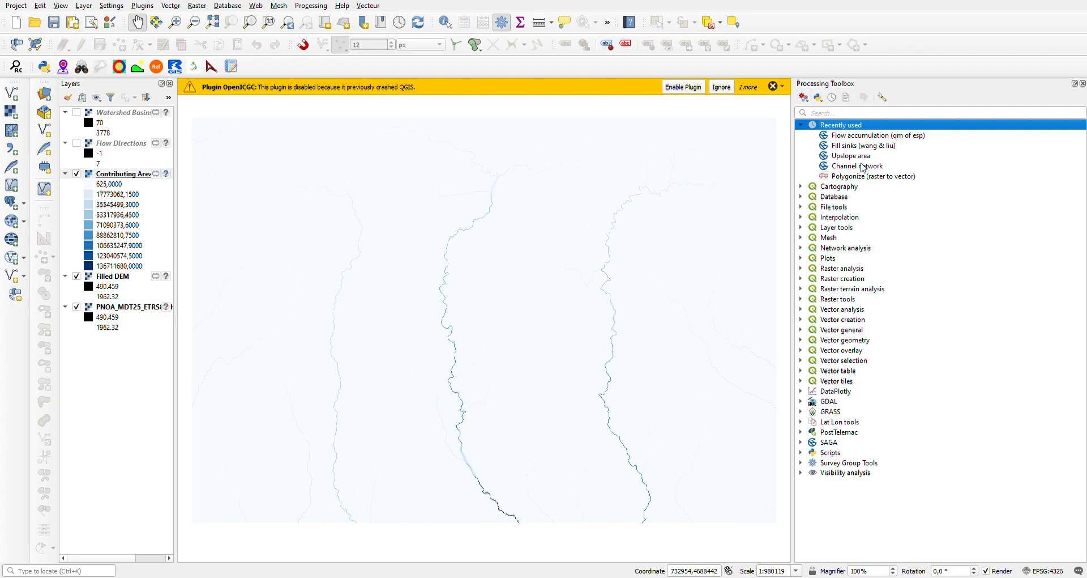
click(839, 168)
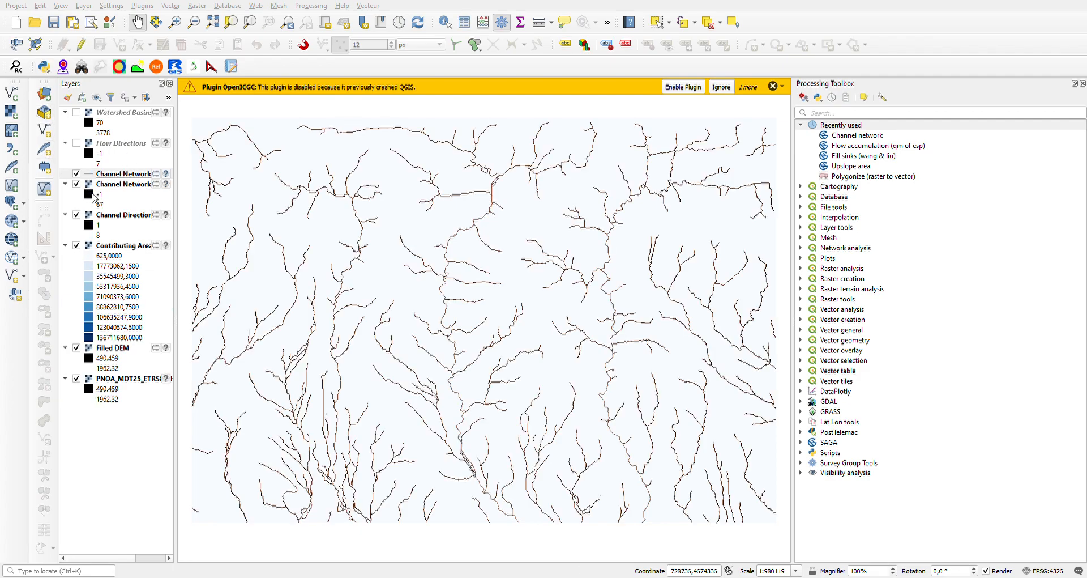
click(782, 441)
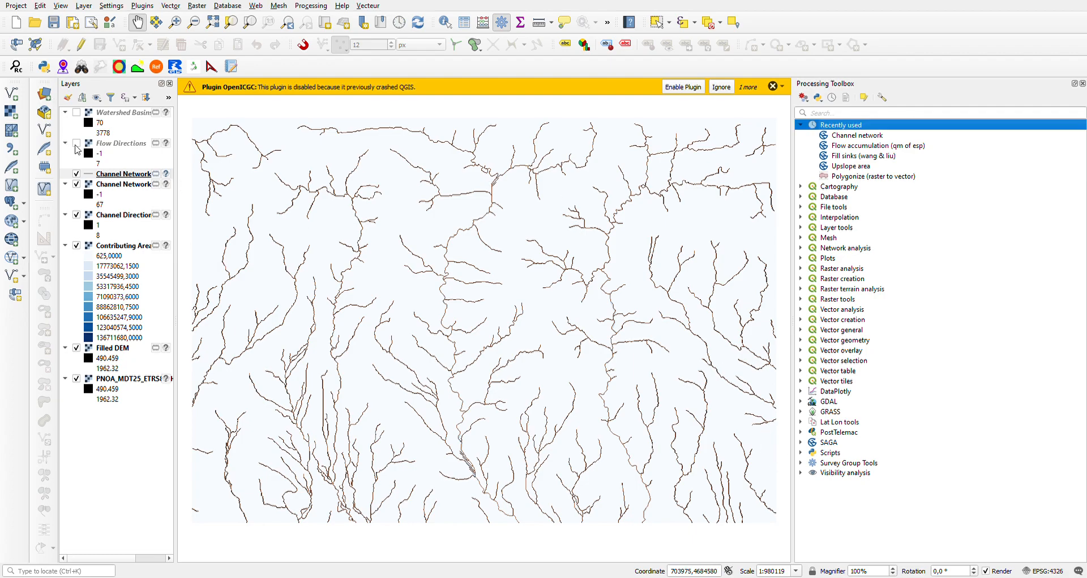
Step: Compare the Channel Network line layer with its raster version and examine the Watershed Basins layer by switching their visibility
click(77, 175)
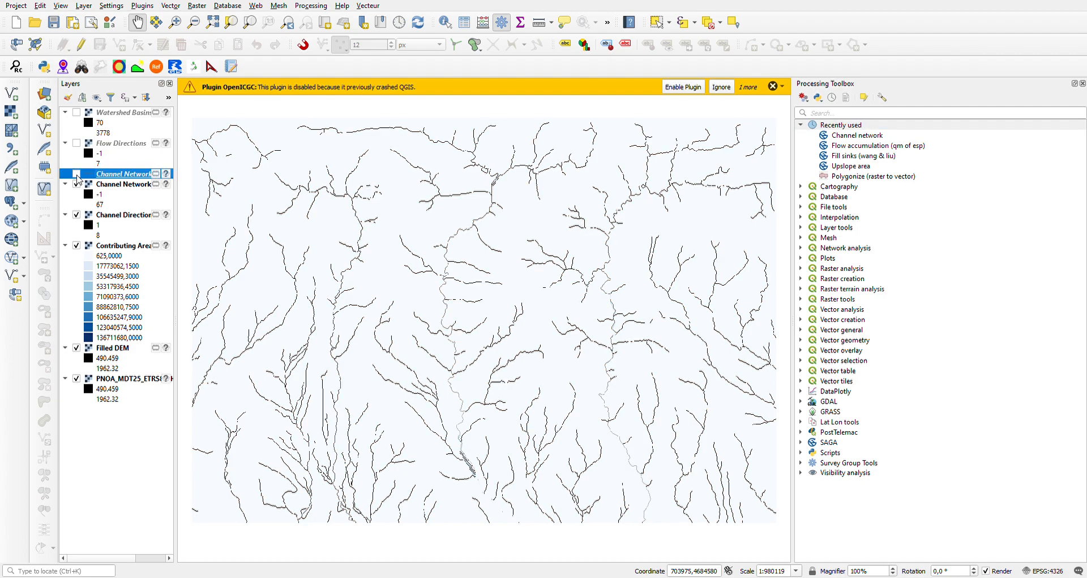
click(77, 175)
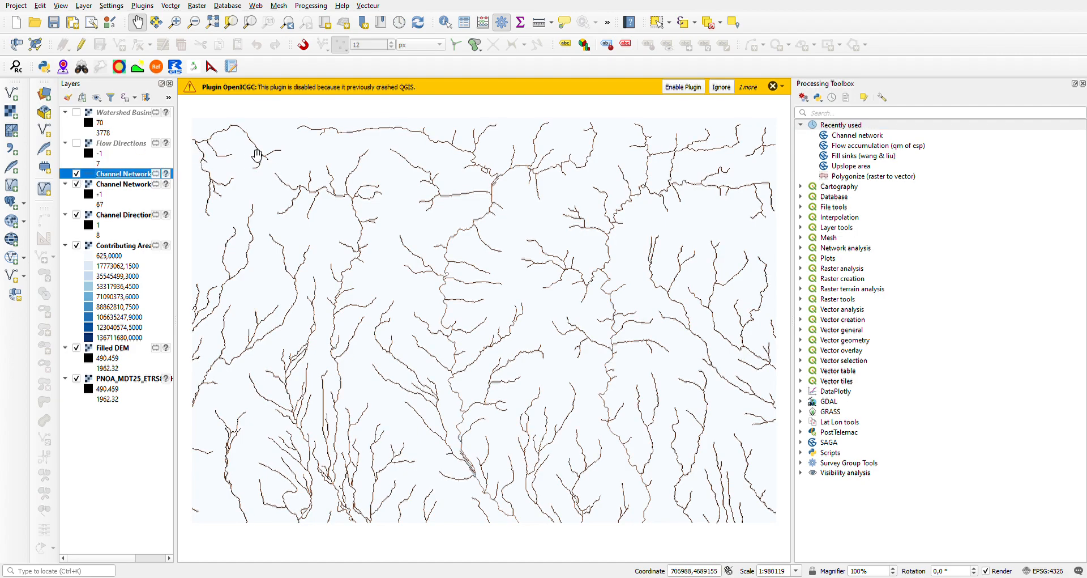
click(77, 175)
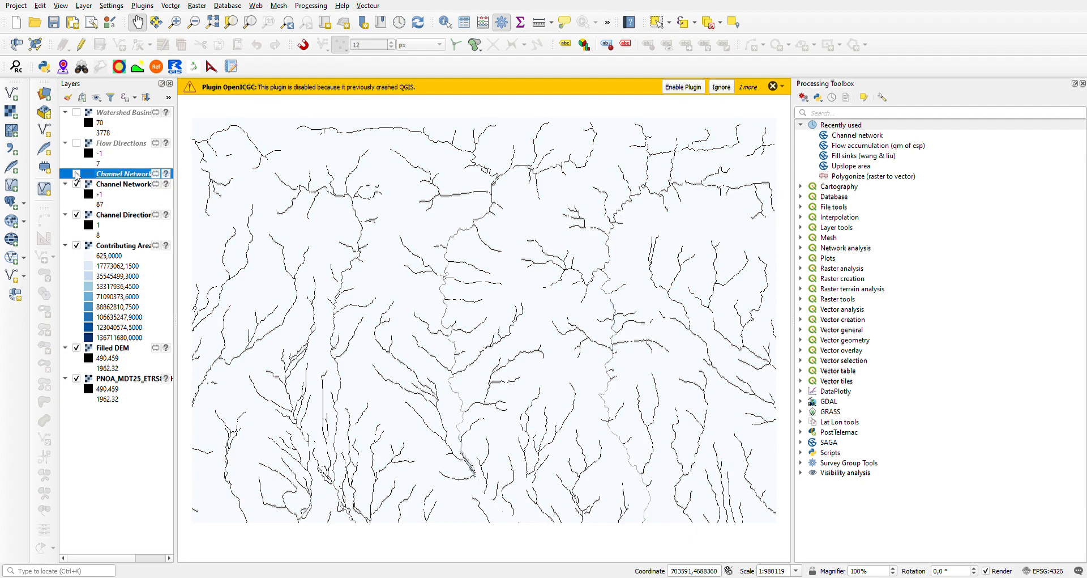
click(77, 175)
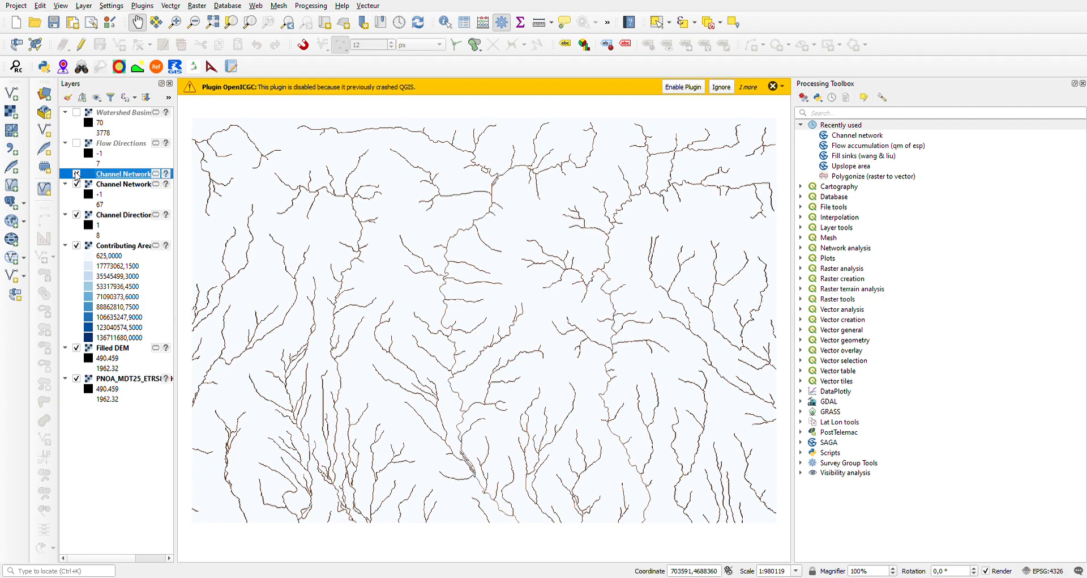
click(77, 112)
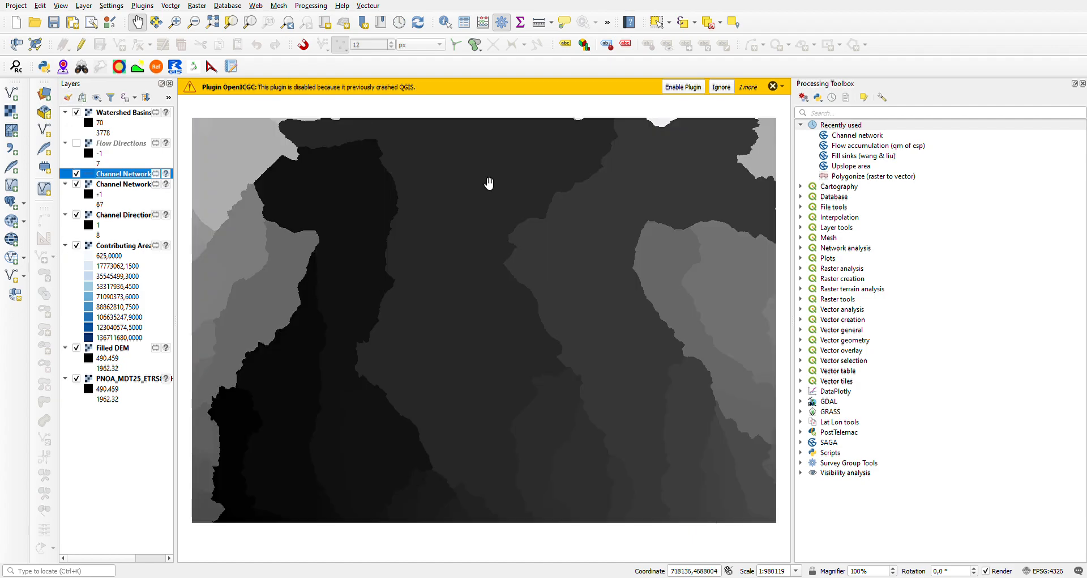
click(76, 112)
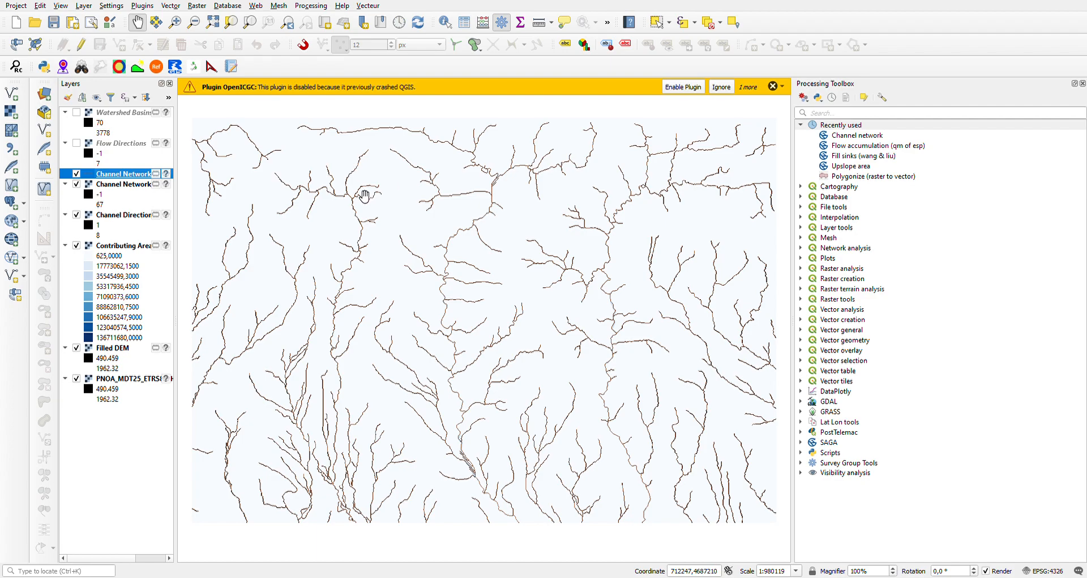
Step: Run the Upslope area algorithm for an outlet on the channel network in the northwestern part of the map
click(174, 24)
drag(266, 158, 402, 226)
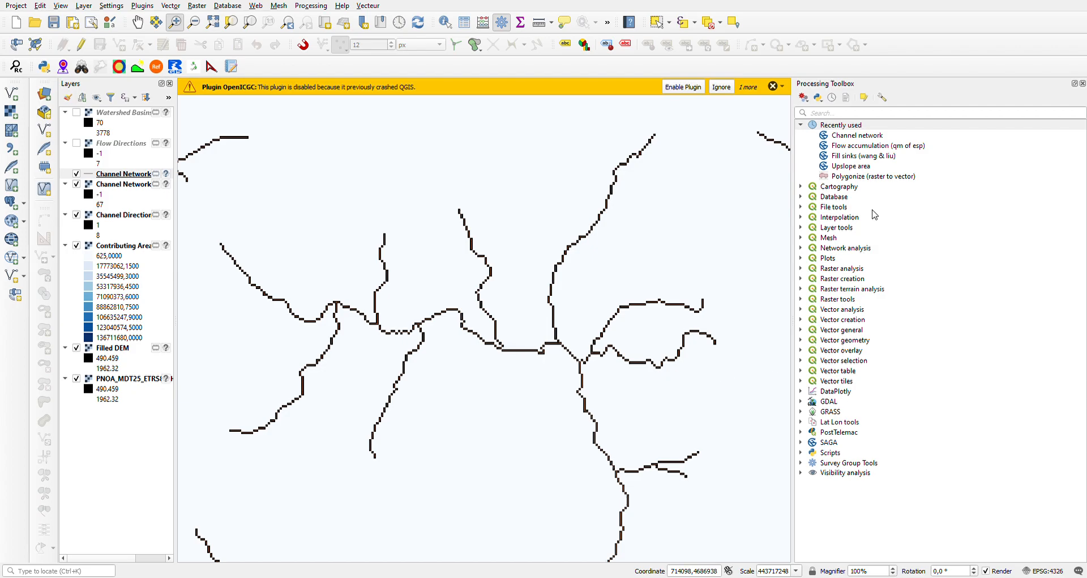
click(856, 166)
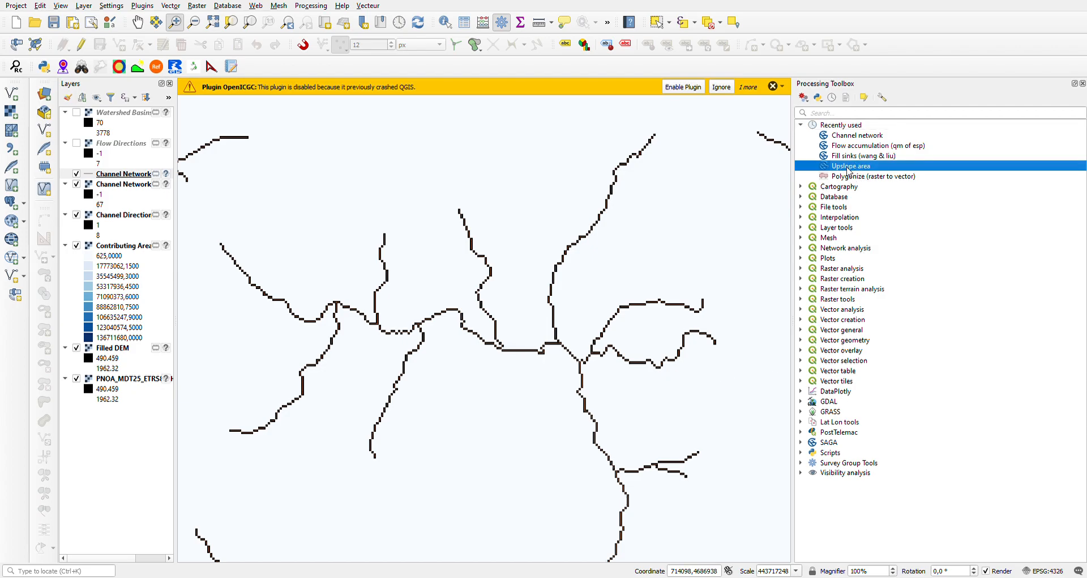
double_click(847, 167)
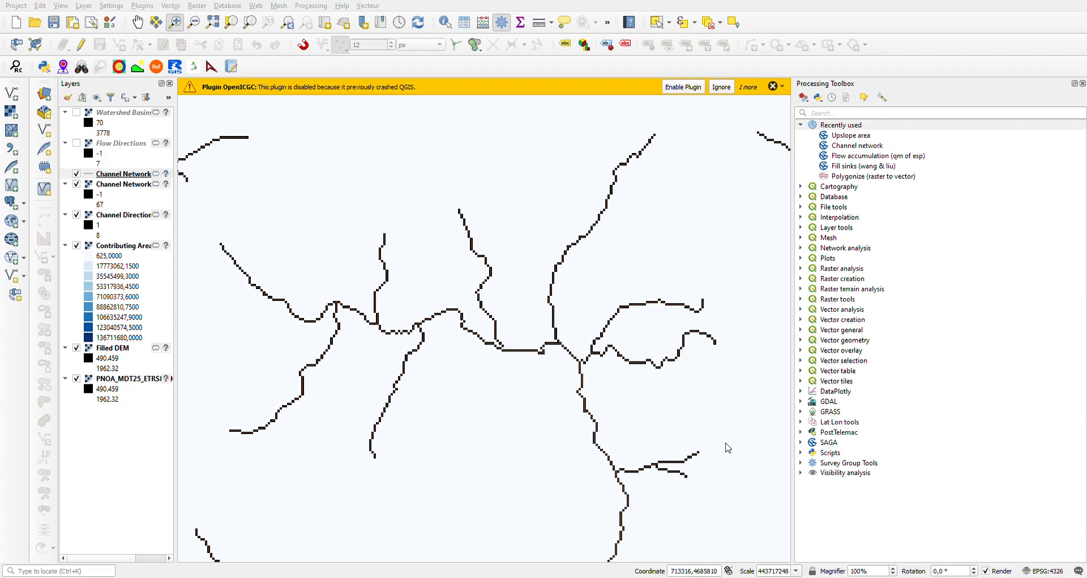
click(793, 70)
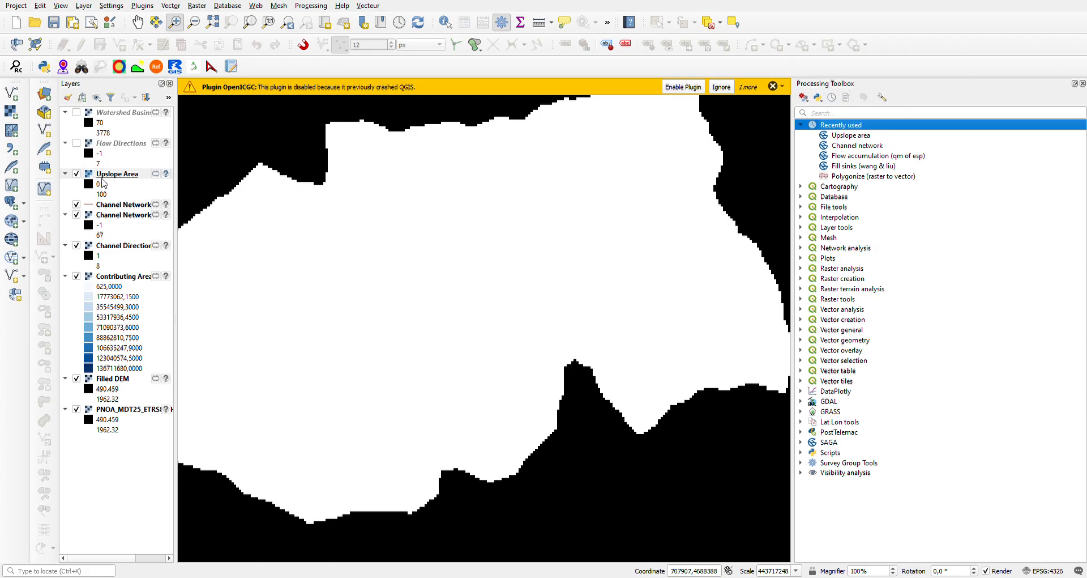
Step: Convert the Upslope Area raster to polygons with Polygonize (raster to vector)
click(116, 176)
key(ctrl+shift+z)
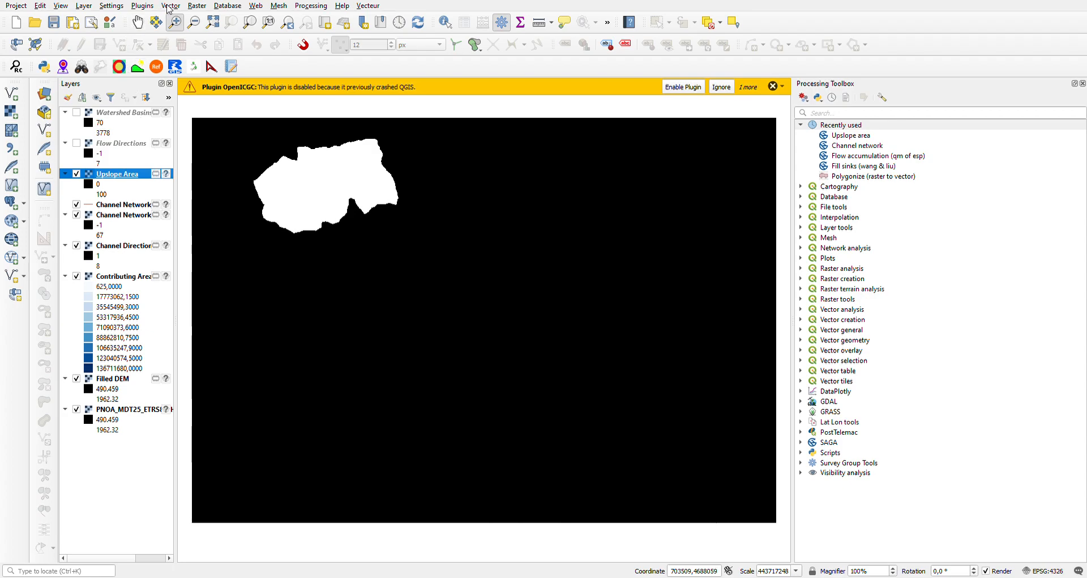
click(201, 6)
click(330, 121)
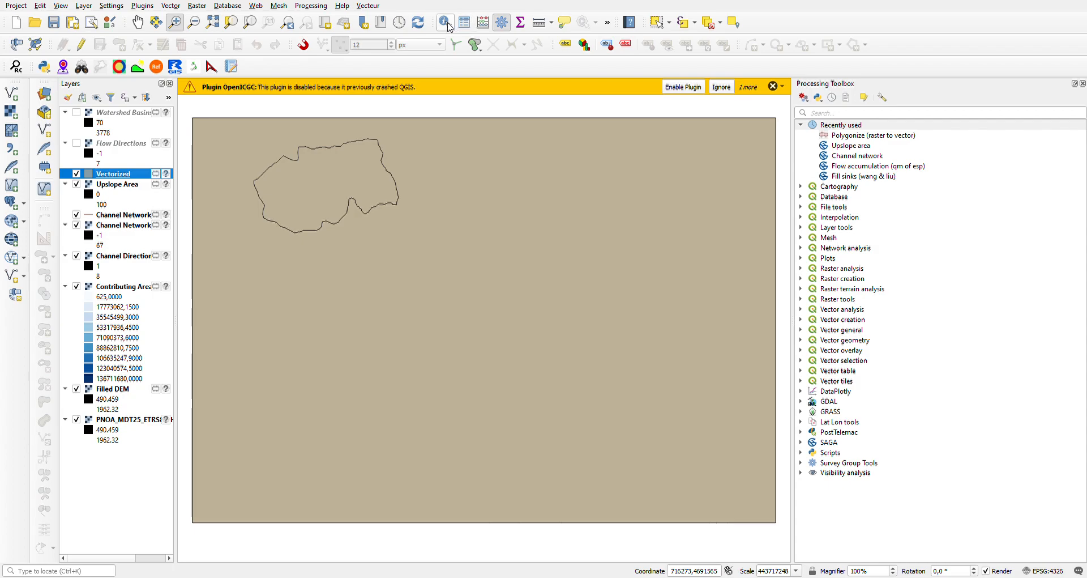
Step: Edit the Vectorized layer and delete the large polygon surrounding the basin
click(81, 49)
click(658, 22)
click(562, 195)
key(Delete)
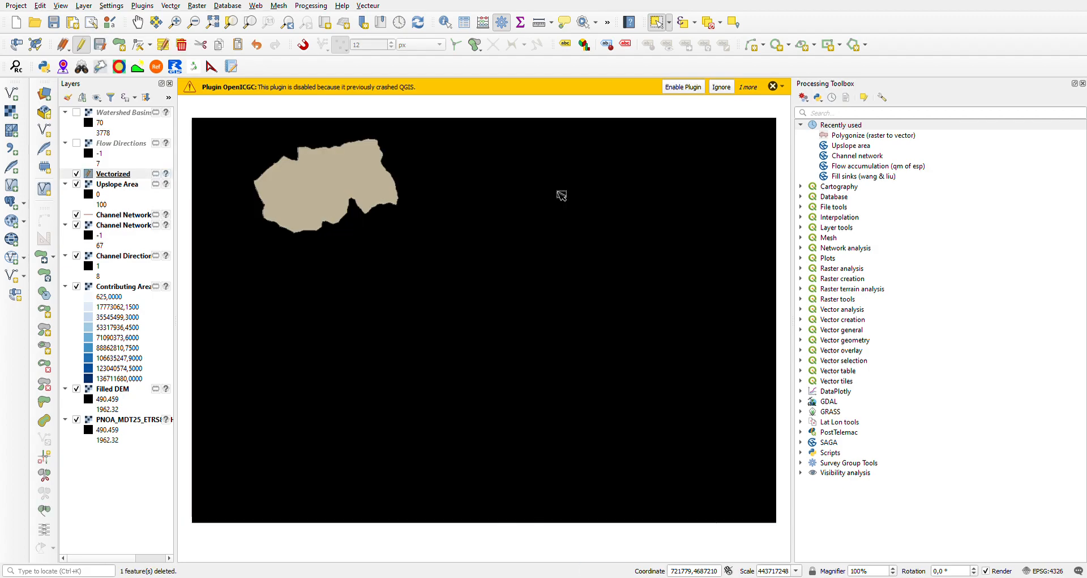
Step: Style the Vectorized basin polygon with red diagonal hatching and a red outline, and hide the Upslope Area raster
click(105, 177)
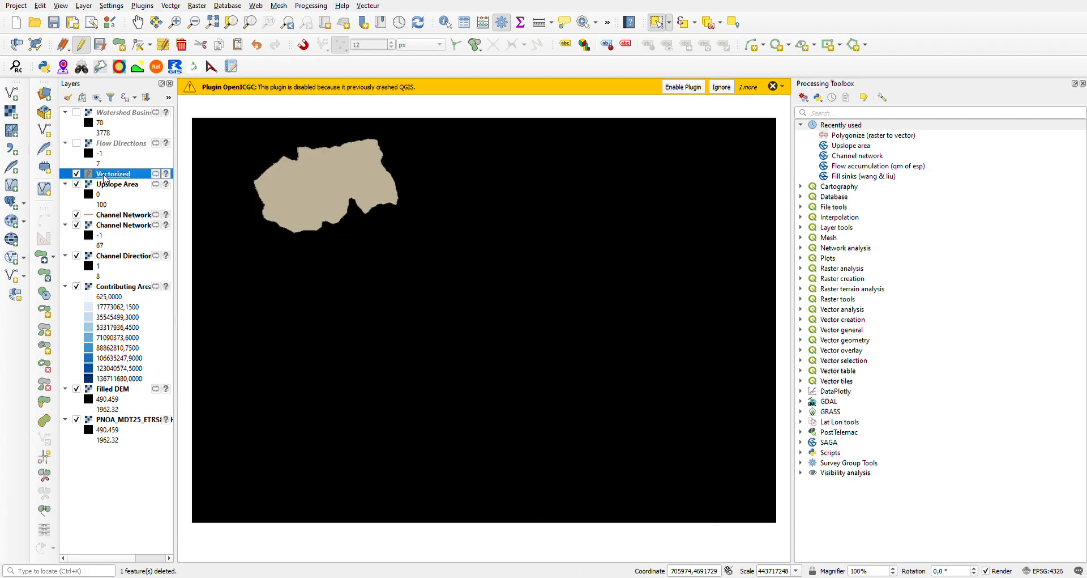
click(147, 465)
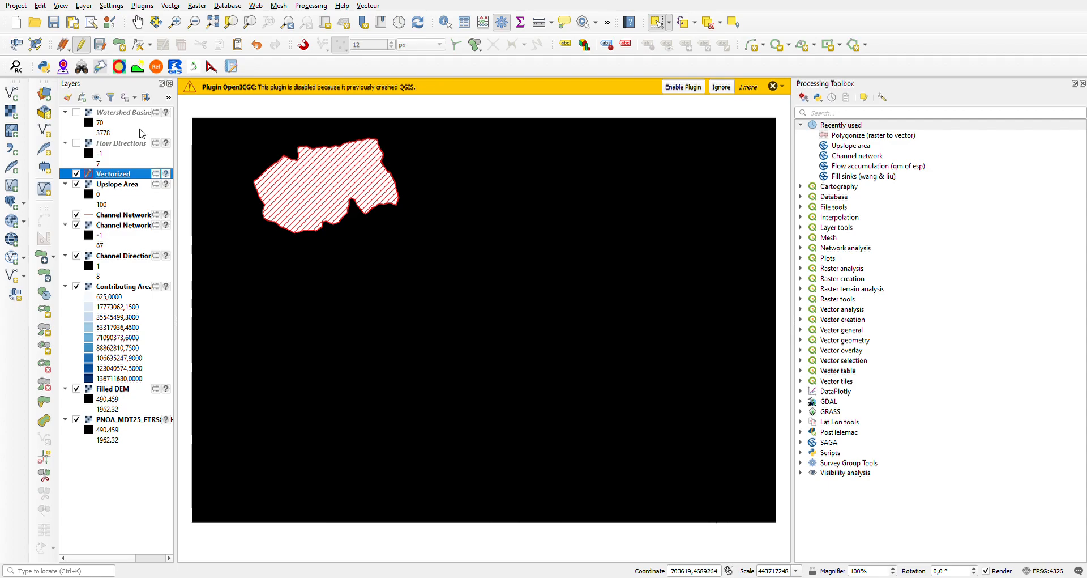
click(77, 184)
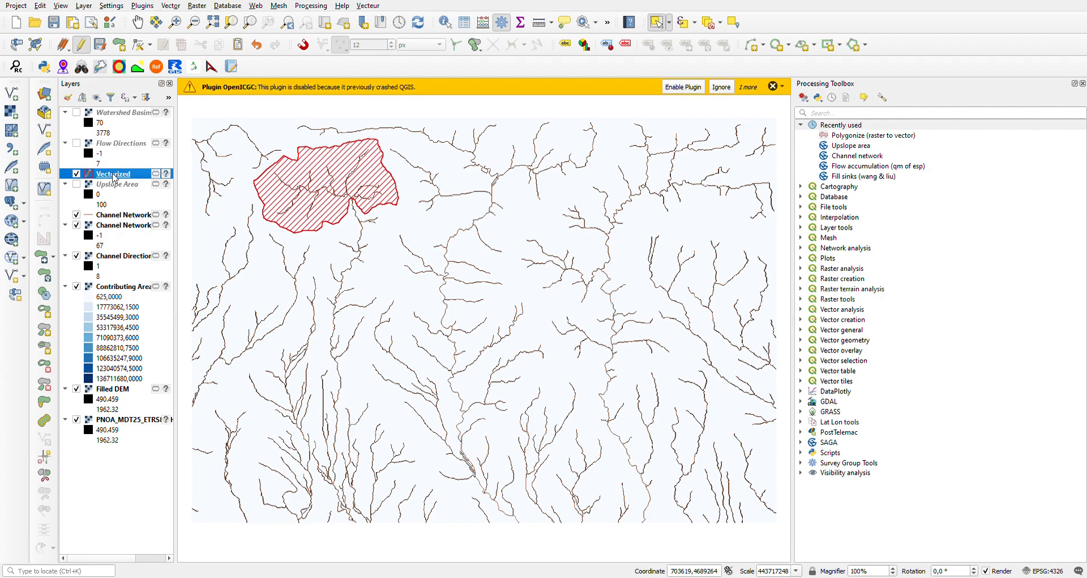
Step: Move the Vectorized layer to the top of the layer order and show Watershed Basins beneath it to compare the basin boundaries
drag(114, 177, 163, 116)
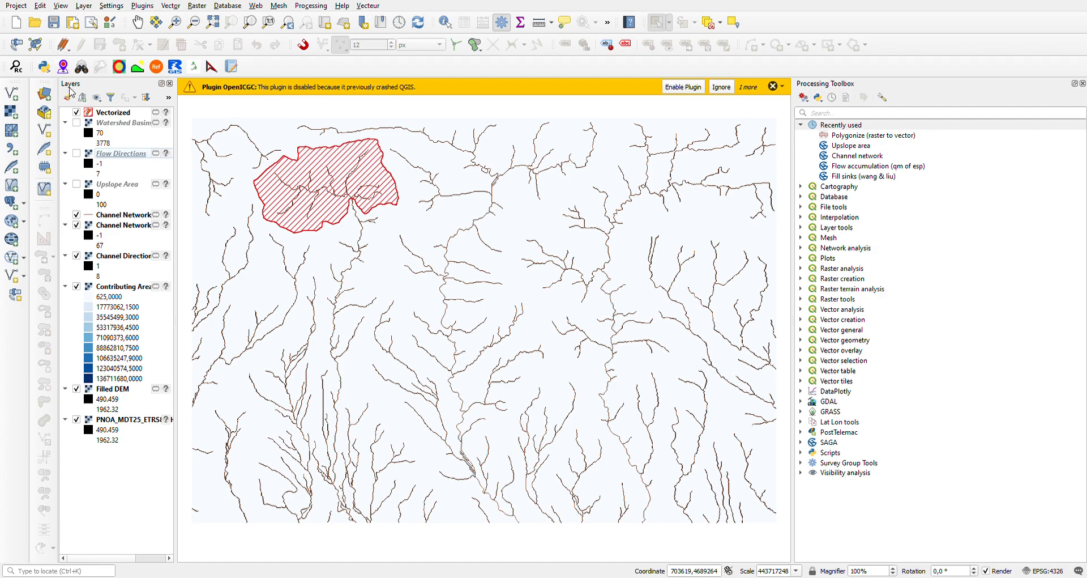
click(76, 123)
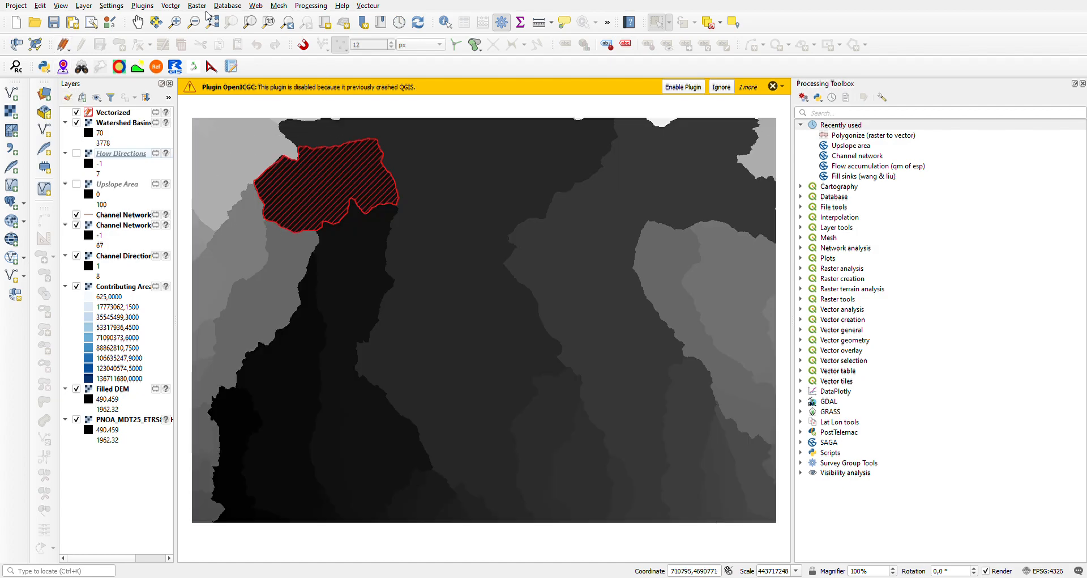
click(175, 22)
drag(231, 129, 441, 250)
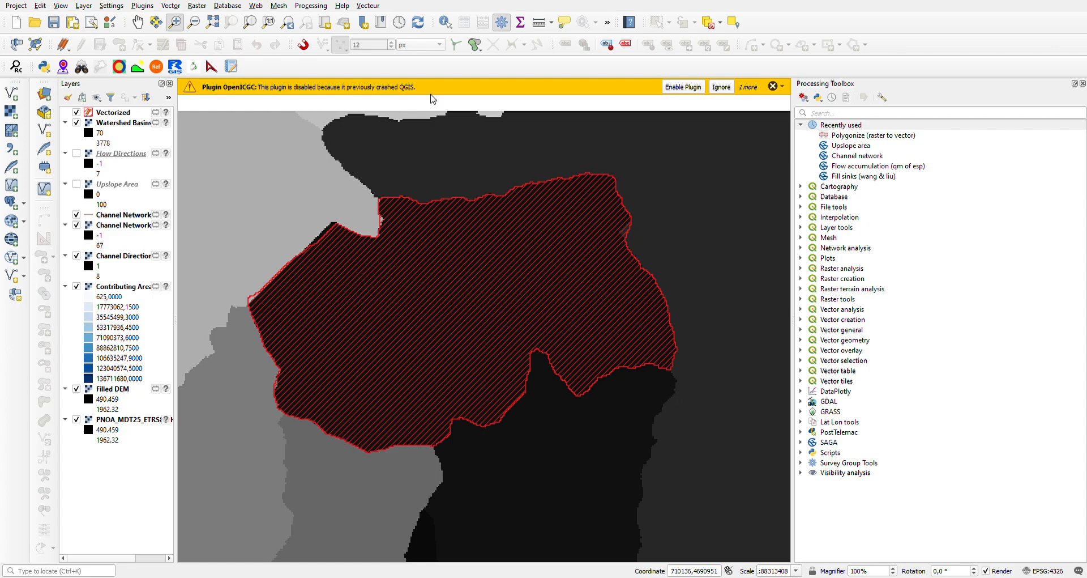
click(122, 113)
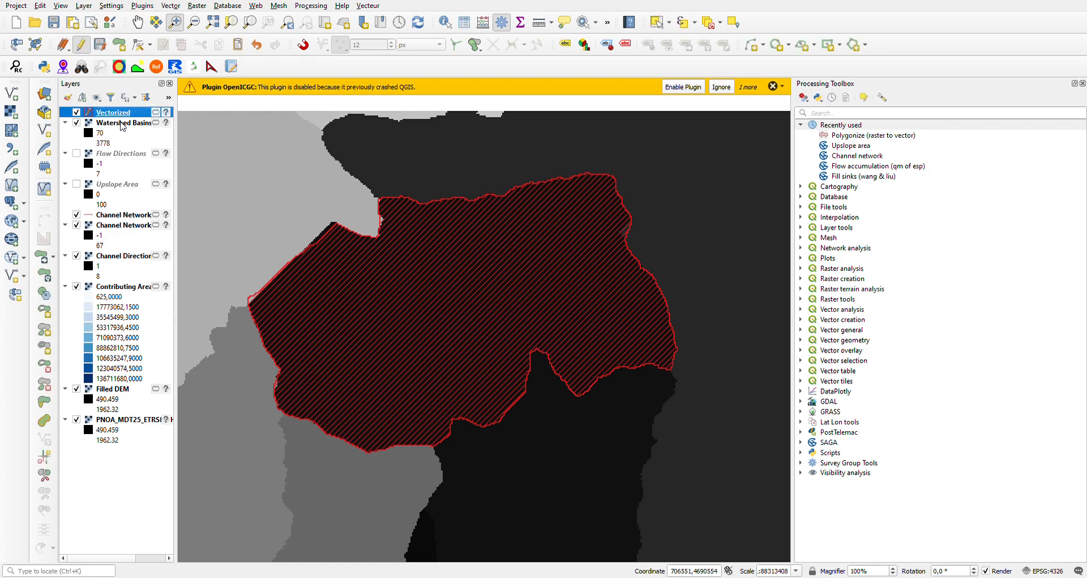
click(122, 123)
key(ctrl+shift+f)
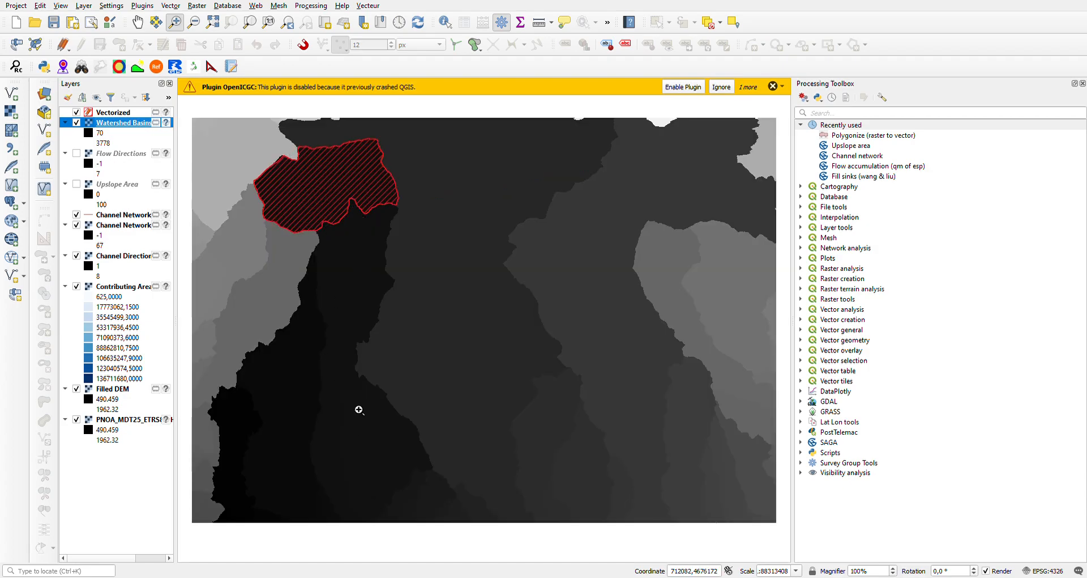
Step: Hide the Watershed Basins, both Channel Network layers, Channel Direction, Contributing Area, Filled DEM and PNOA_MDT25 layers, keeping only Vectorized displayed
click(76, 122)
click(107, 113)
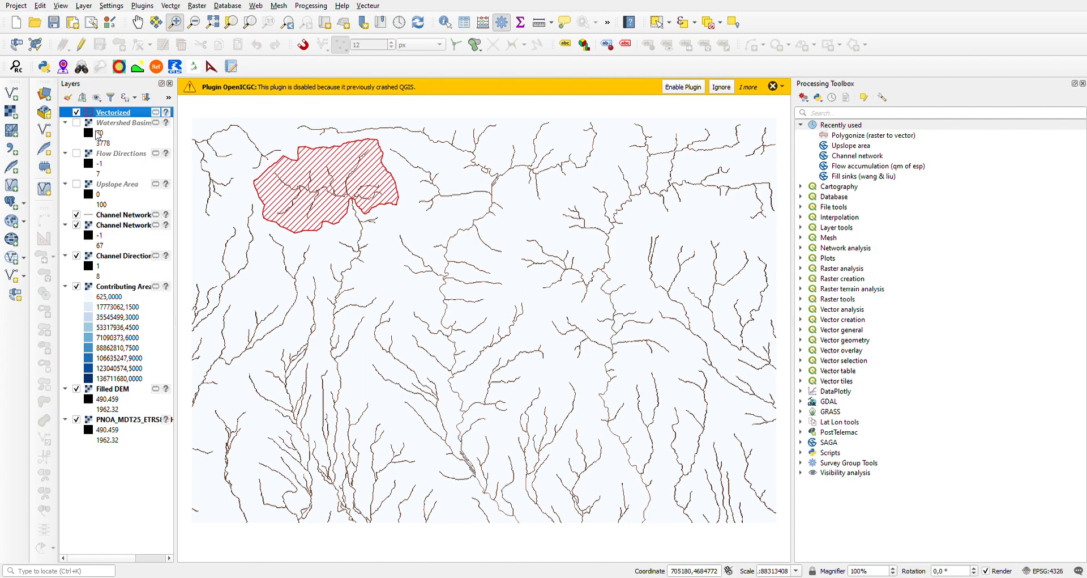
click(76, 215)
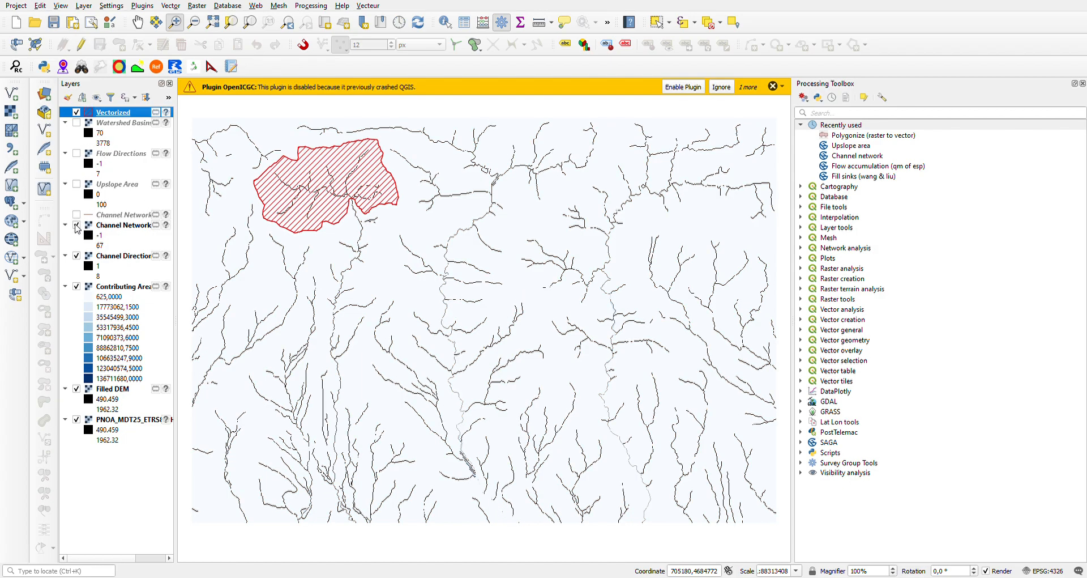
click(77, 226)
click(77, 389)
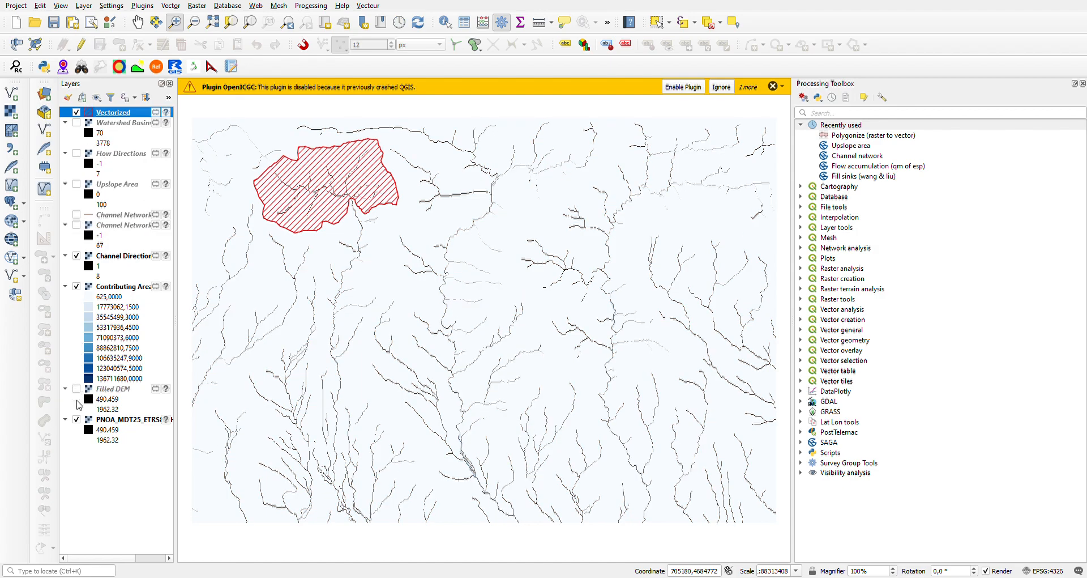
click(77, 420)
click(76, 287)
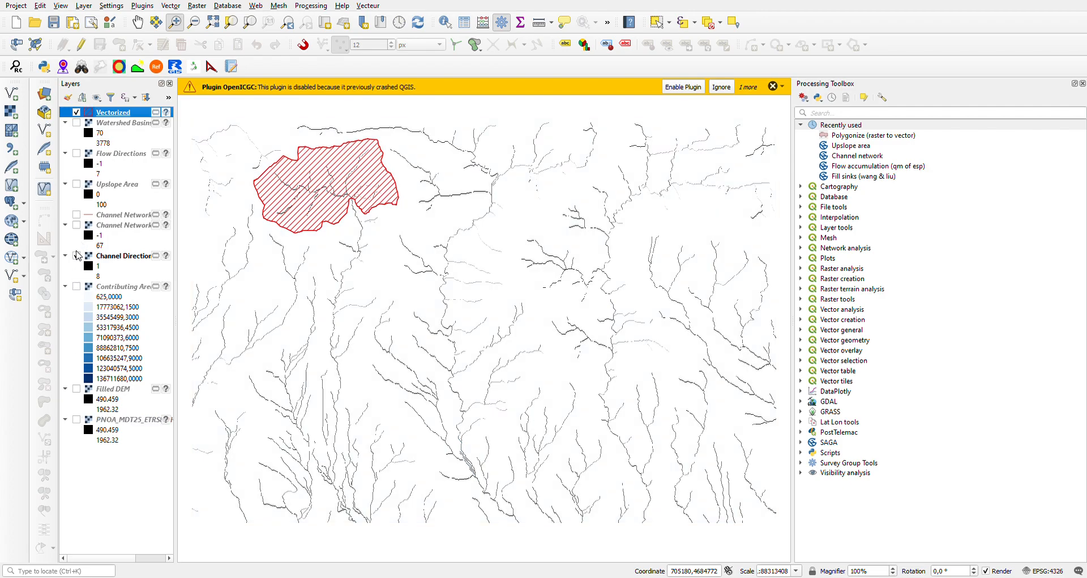
click(77, 256)
click(77, 256)
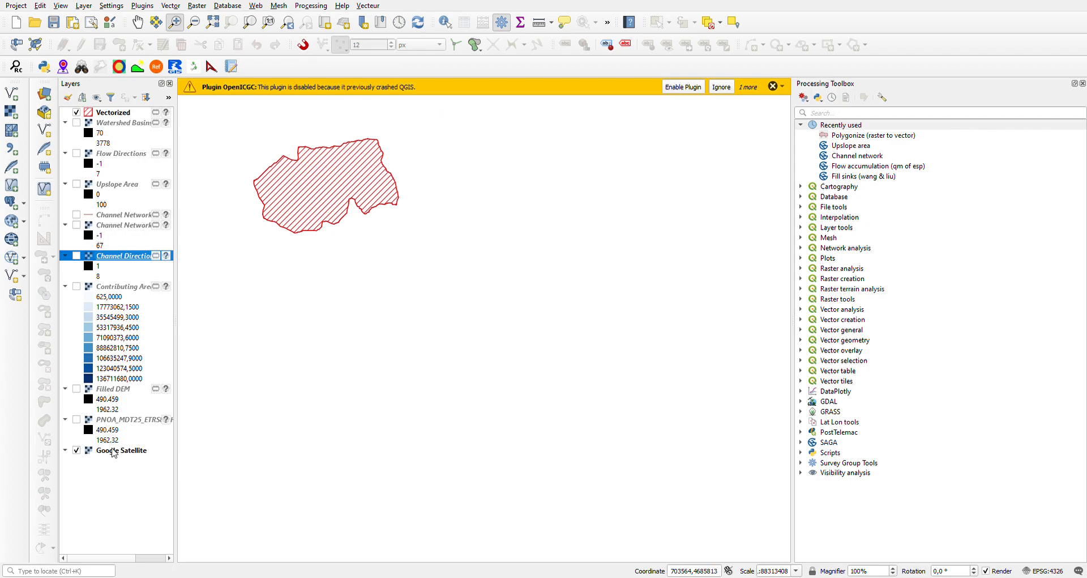
Step: Check the Google Satellite basemap at its full extent and over northern Africa, and set the project CRS to EPSG:25830
click(126, 452)
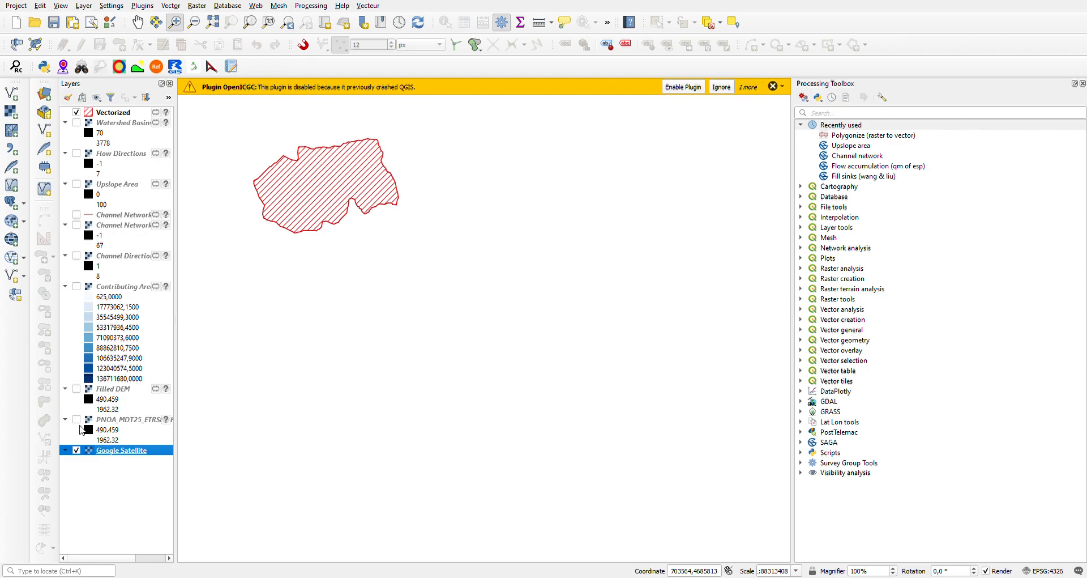
right_click(92, 451)
click(129, 258)
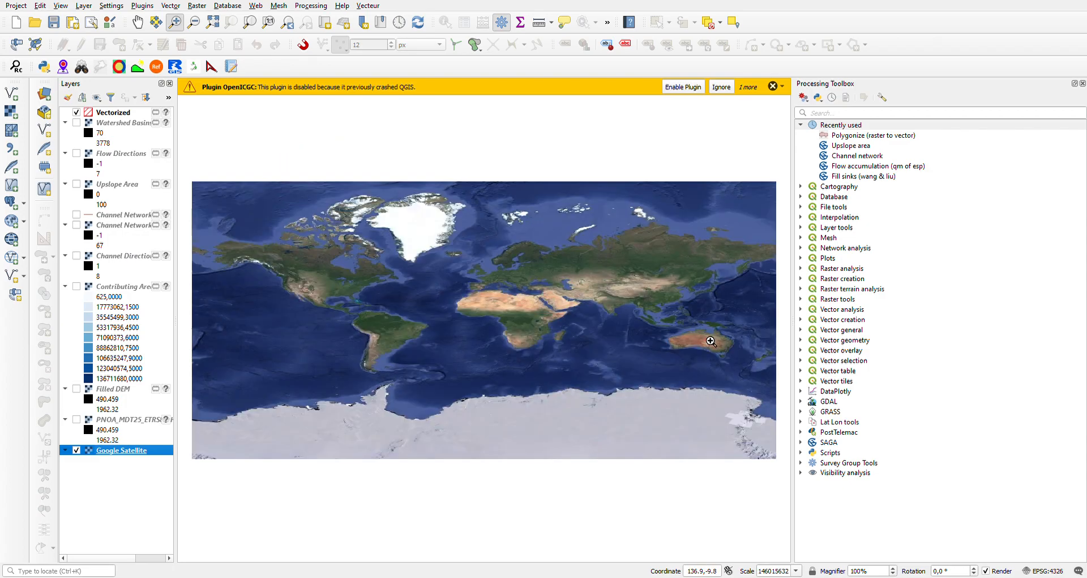
drag(456, 272, 564, 320)
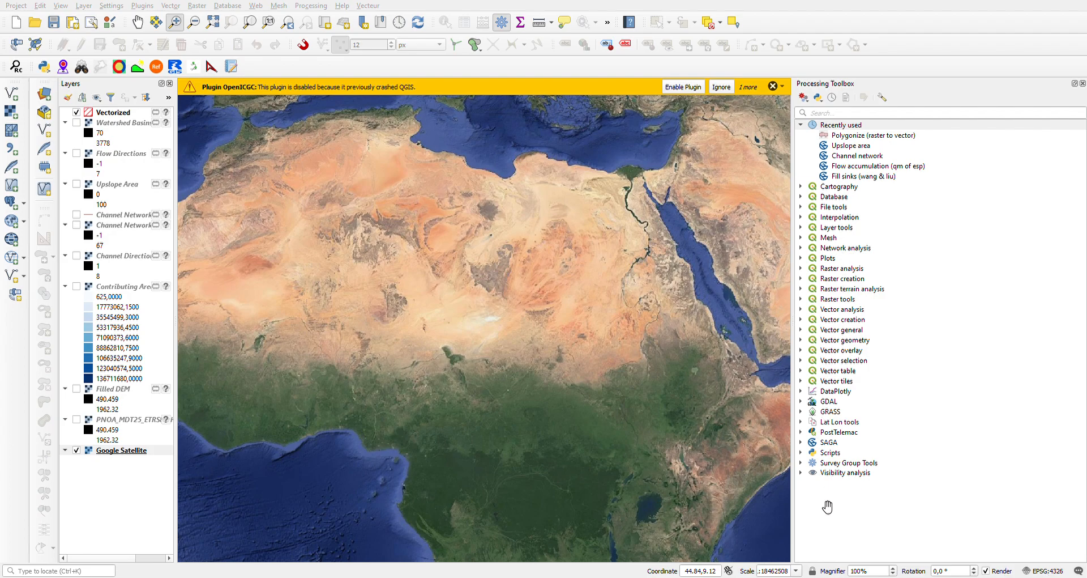
click(690, 549)
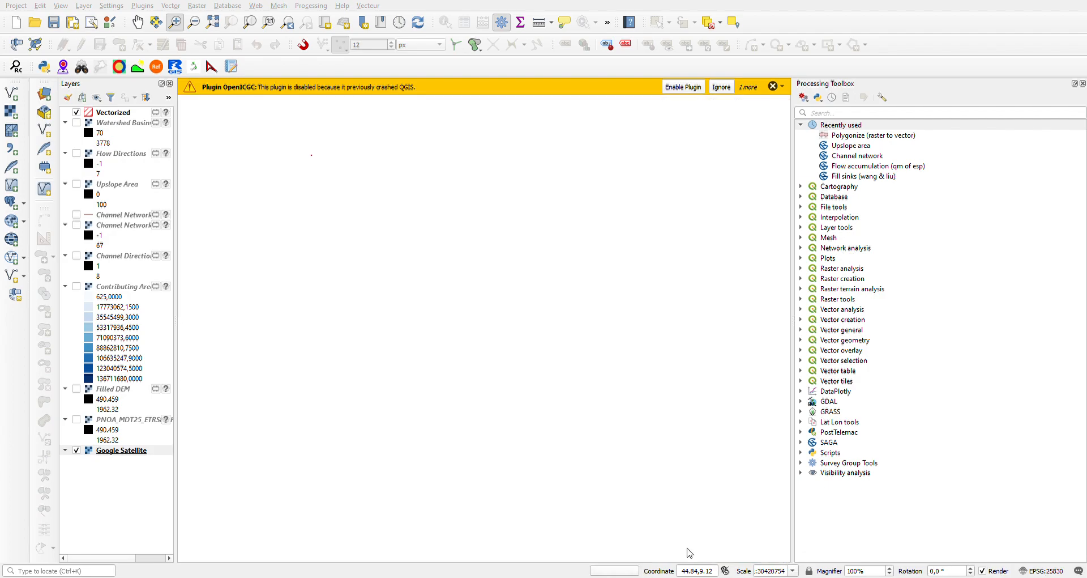
Step: Zoom to the Vectorized basin over the satellite imagery and pick the reservoir at the basin outlet to obtain its address
click(121, 114)
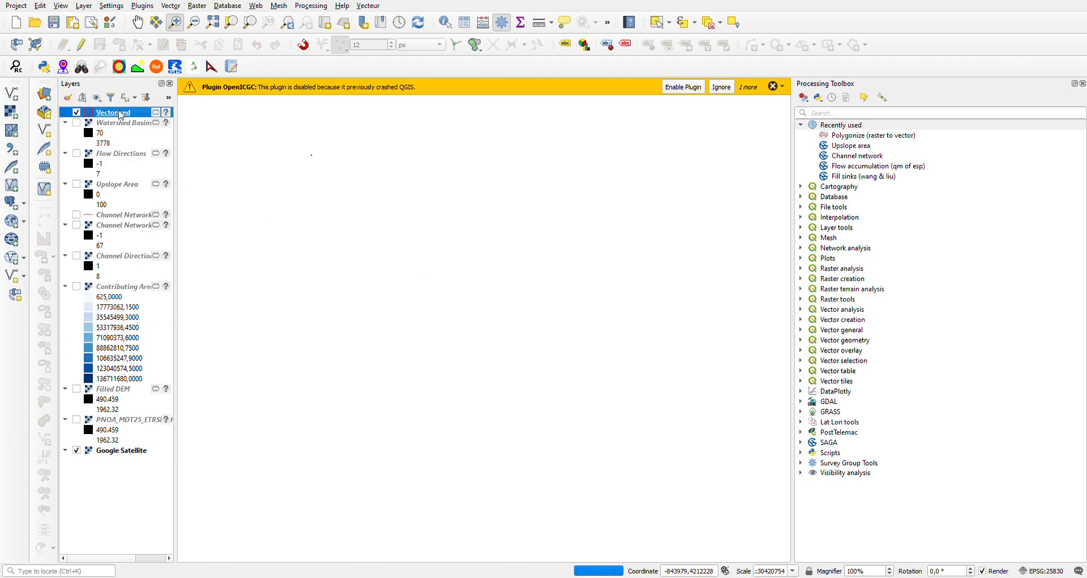
click(133, 118)
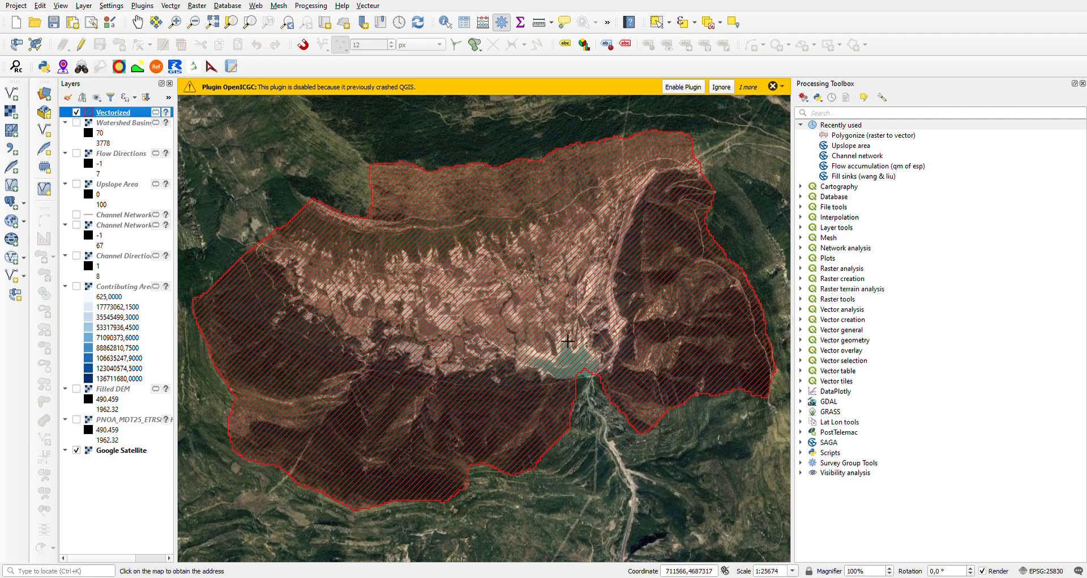
click(582, 366)
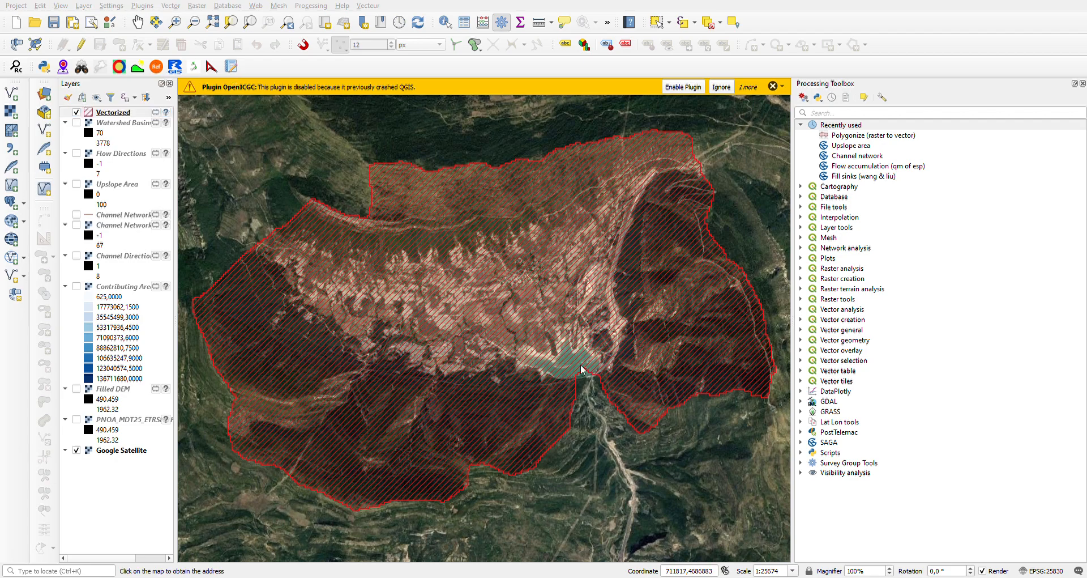